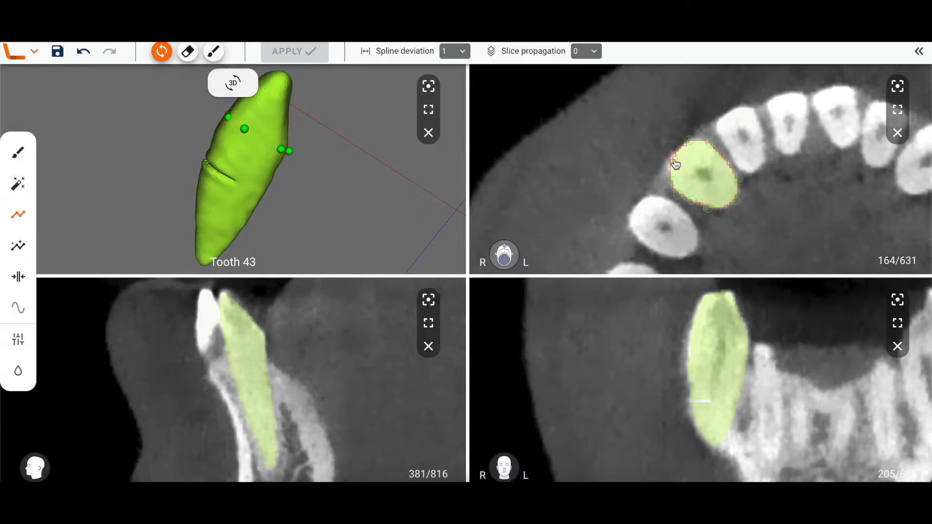
Leave the contour tool and review the mode, anatomy selector and display options in the side panel before collapsing it.
{"action": "key", "text": "Escape"}
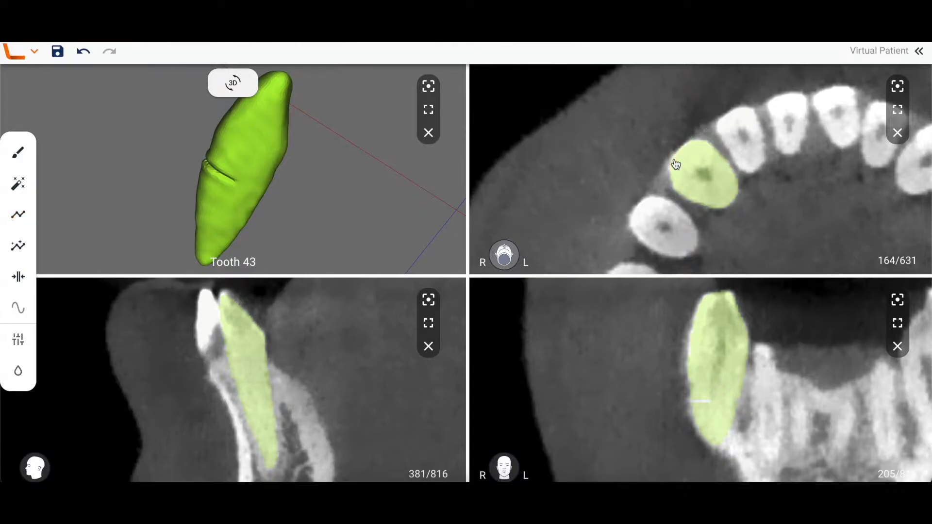
{"action": "left_click", "coordinate": [918, 51]}
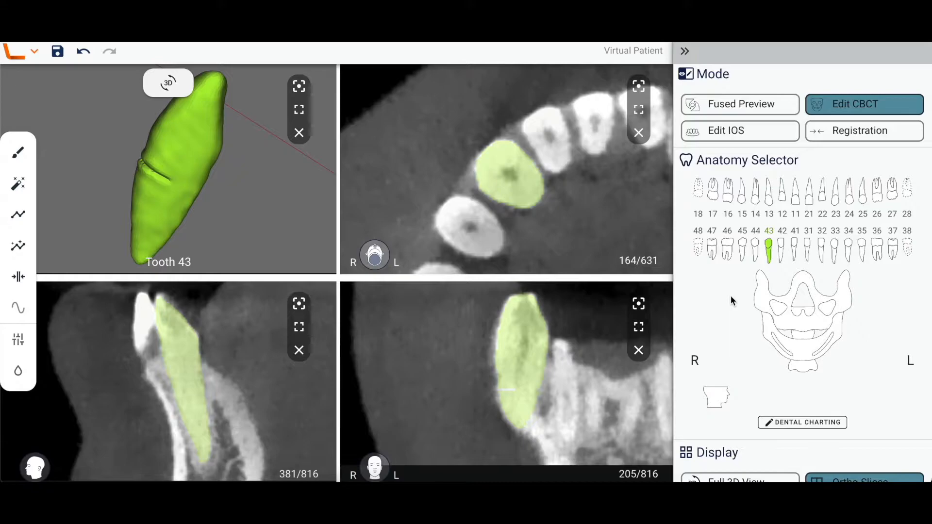
{"action": "scroll", "coordinate": [730, 300], "scroll_direction": "down", "scroll_amount": 3}
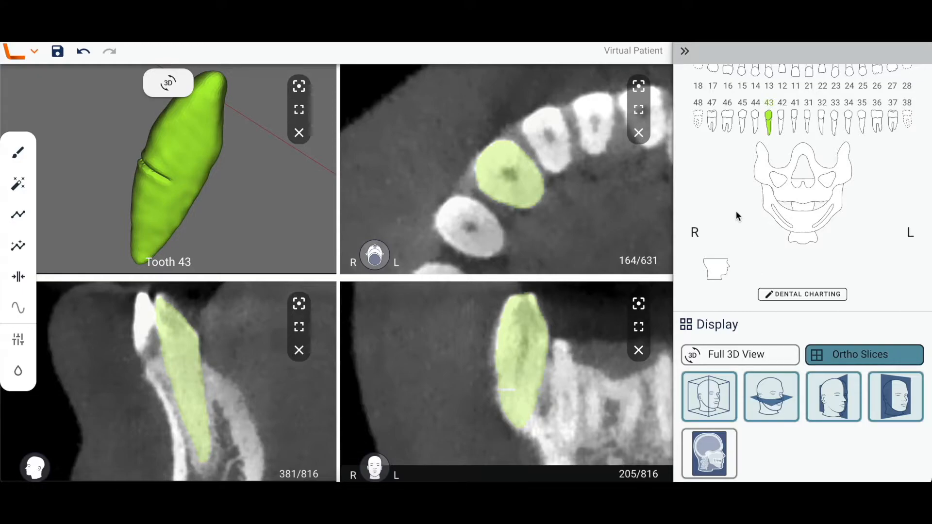
{"action": "left_click", "coordinate": [686, 50]}
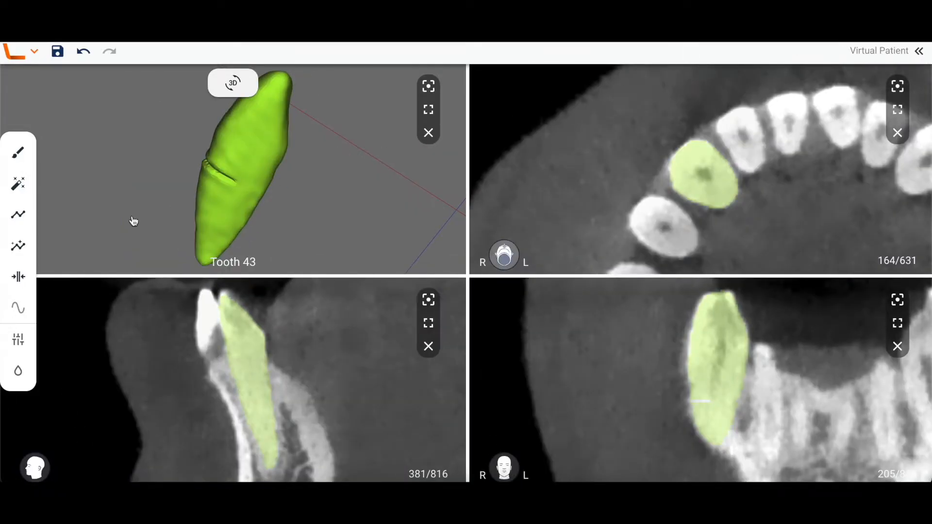
Activate the contour tool and select the tooth 43 outline on the axial slice.
{"action": "left_click", "coordinate": [18, 217]}
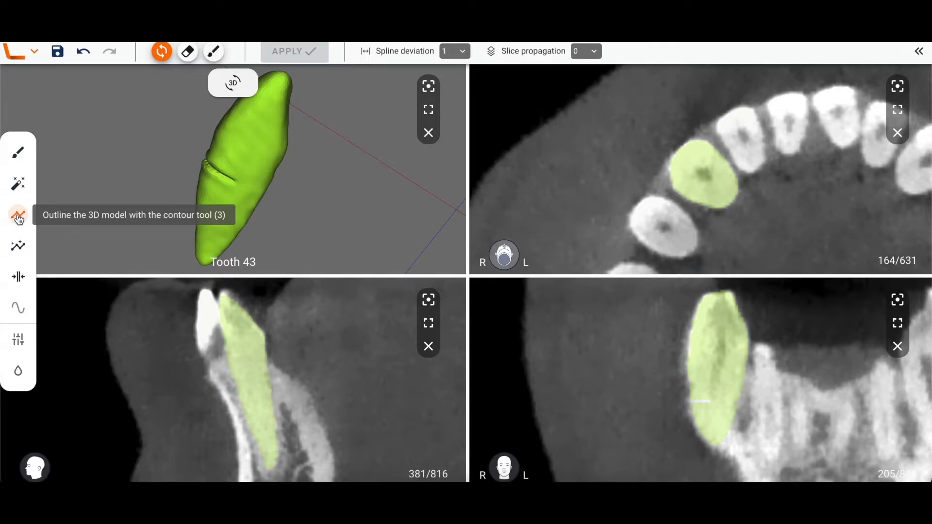
{"action": "left_click", "coordinate": [19, 219]}
{"action": "left_click", "coordinate": [19, 218]}
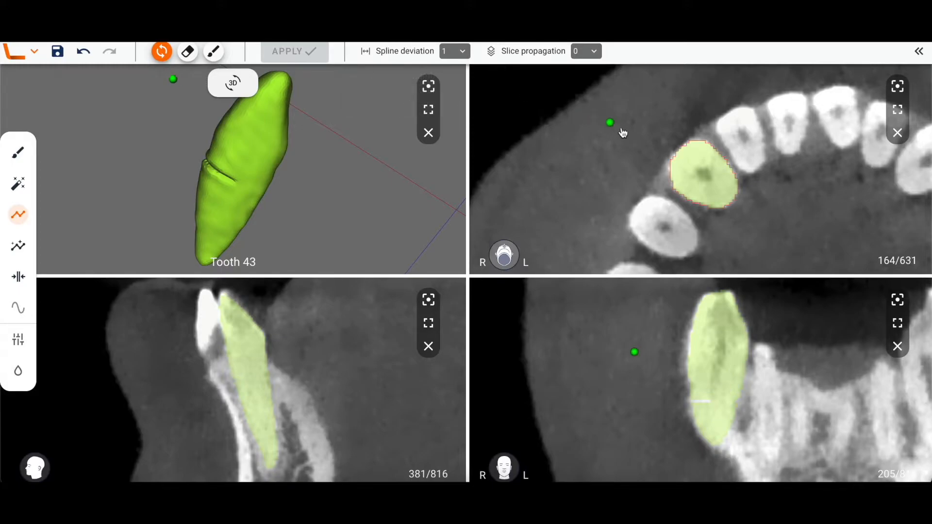
{"action": "left_click", "coordinate": [674, 158]}
Change the spline deviation to 3 and then back to 1.
{"action": "left_click", "coordinate": [464, 52]}
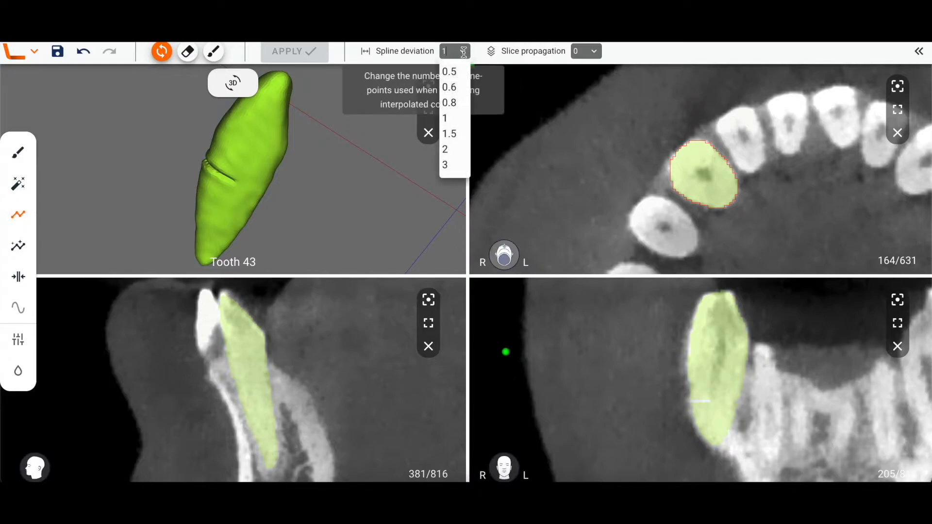
{"action": "left_click", "coordinate": [449, 165]}
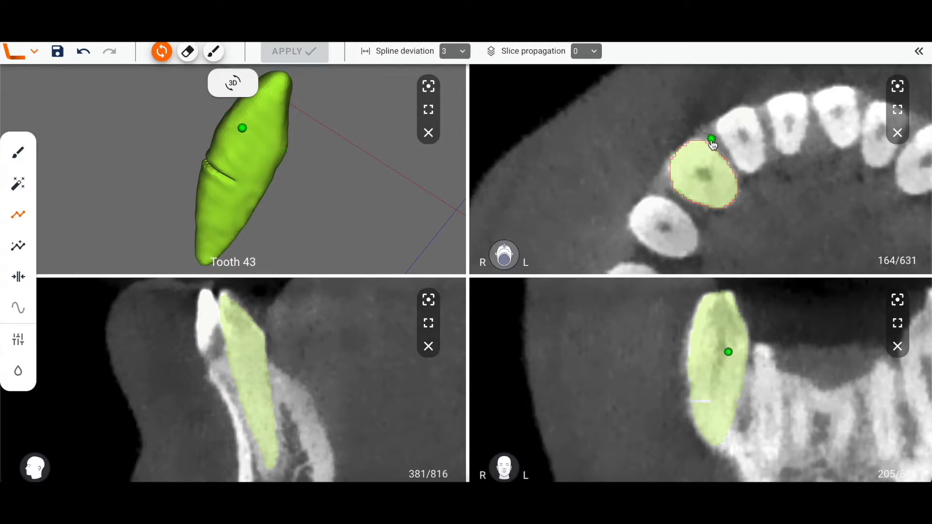
{"action": "left_click", "coordinate": [463, 50]}
{"action": "left_click", "coordinate": [446, 118]}
Drag one control point of the axial contour outward, away from the tooth.
{"action": "left_click_drag", "start_coordinate": [674, 163], "coordinate": [649, 154]}
{"action": "left_click_drag", "start_coordinate": [252, 183], "coordinate": [272, 212]}
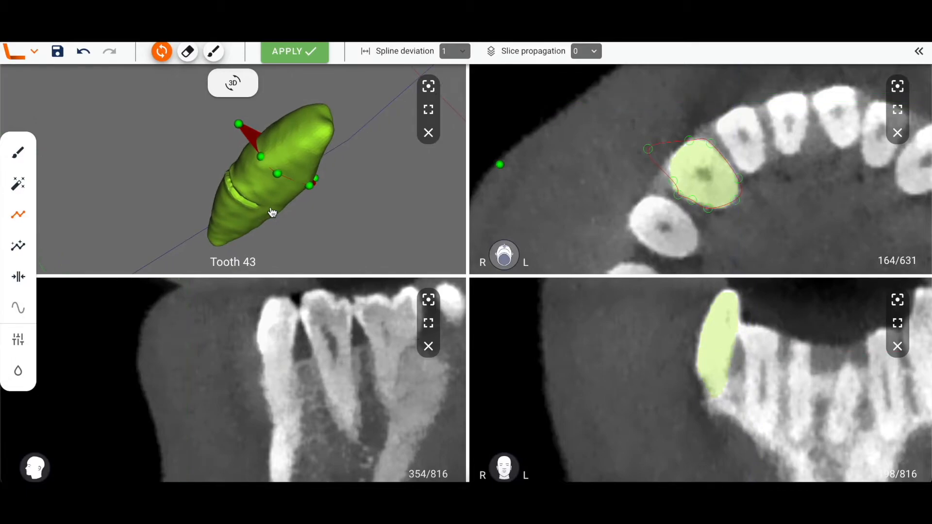
Set the slice propagation to 10.
{"action": "left_click", "coordinate": [590, 51]}
{"action": "scroll", "coordinate": [580, 197], "scroll_direction": "down", "scroll_amount": 2}
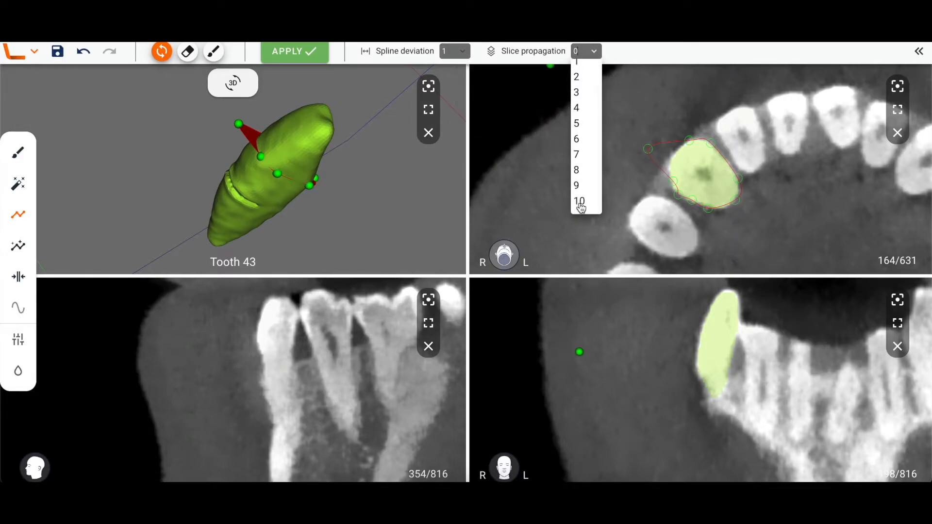
{"action": "left_click", "coordinate": [580, 203]}
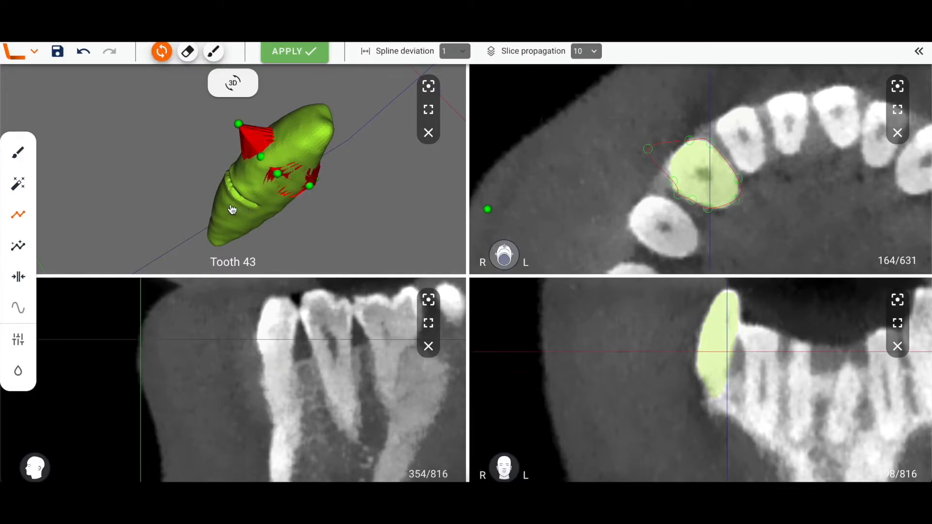
Inspect the propagated edit in 3D and on neighbouring axial slices, then disable the contour tool, discarding the edit.
{"action": "left_click_drag", "start_coordinate": [231, 210], "coordinate": [237, 210]}
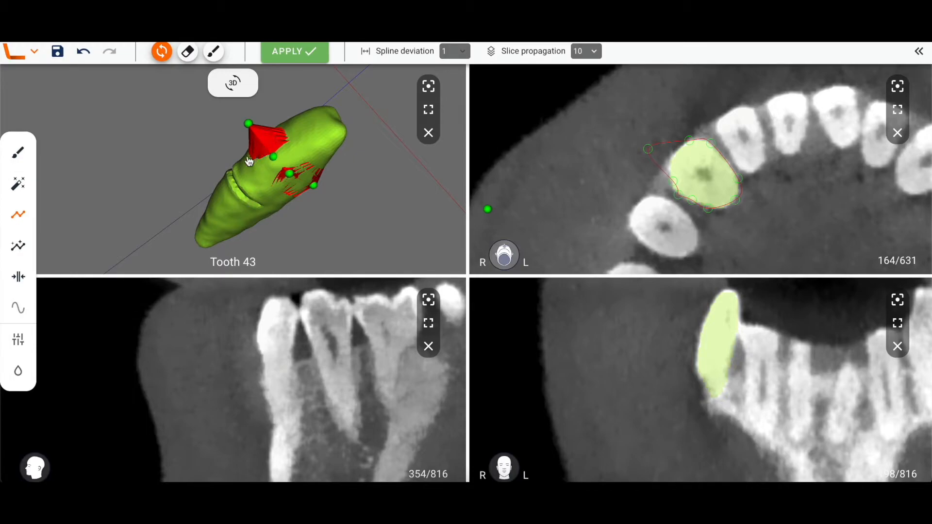
{"action": "mouse_move", "coordinate": [247, 174]}
{"action": "left_mouse_down"}
{"action": "mouse_move", "coordinate": [210, 174]}
{"action": "mouse_move", "coordinate": [229, 175]}
{"action": "left_mouse_up"}
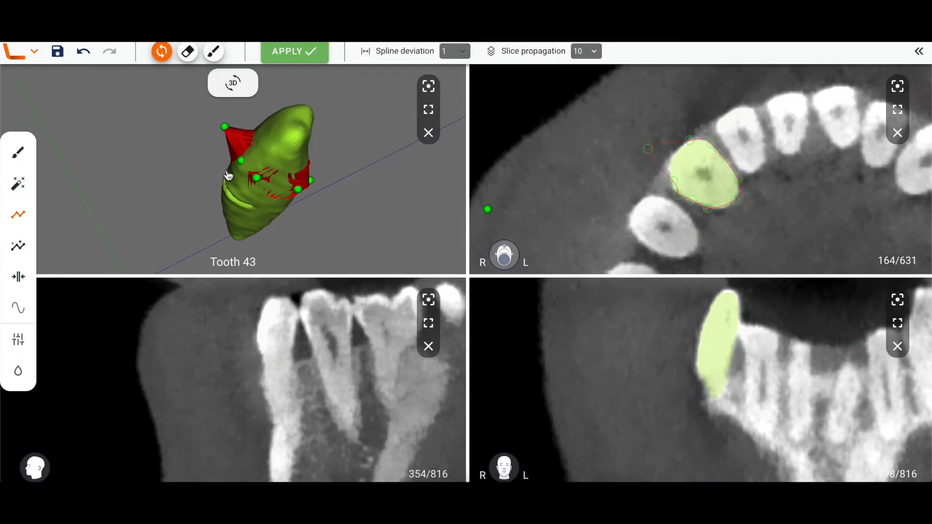
{"action": "scroll", "coordinate": [547, 181], "scroll_direction": "down", "scroll_amount": 8}
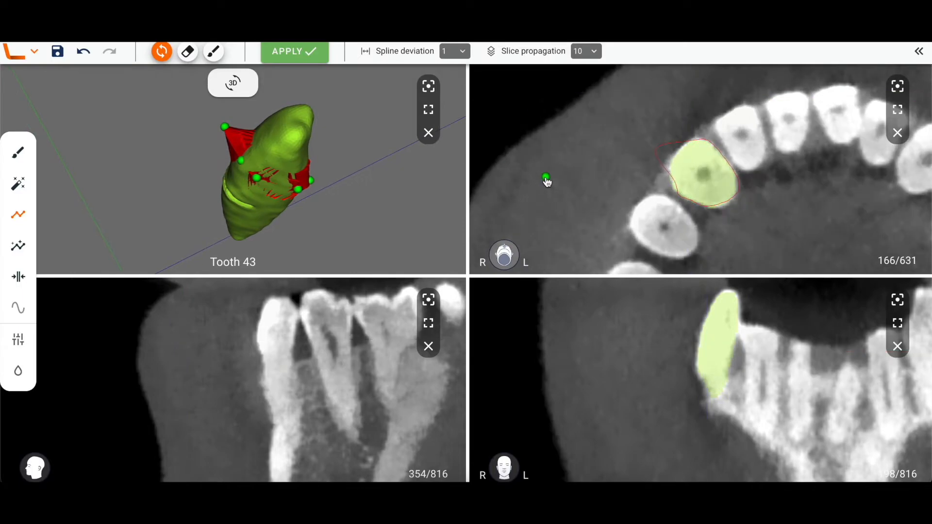
{"action": "scroll", "coordinate": [547, 181], "scroll_direction": "up", "scroll_amount": 7}
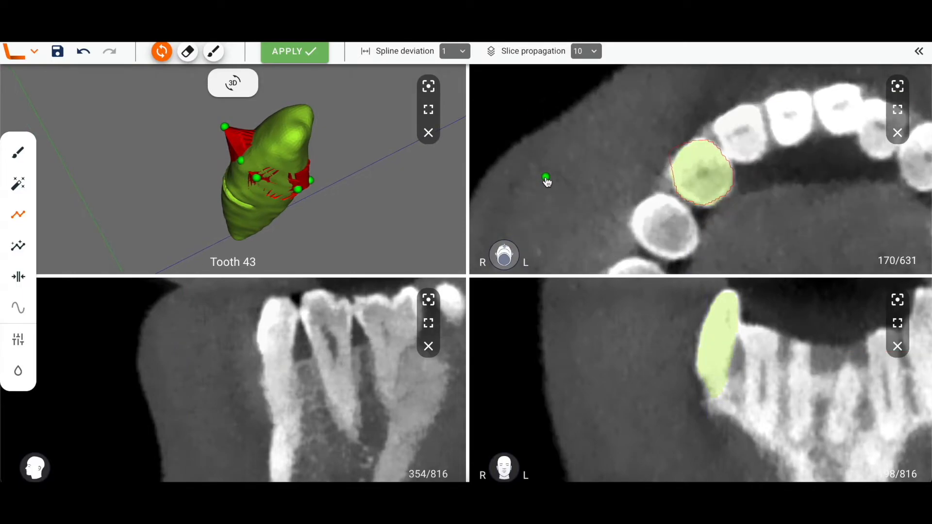
{"action": "scroll", "coordinate": [546, 181], "scroll_direction": "up", "scroll_amount": 1}
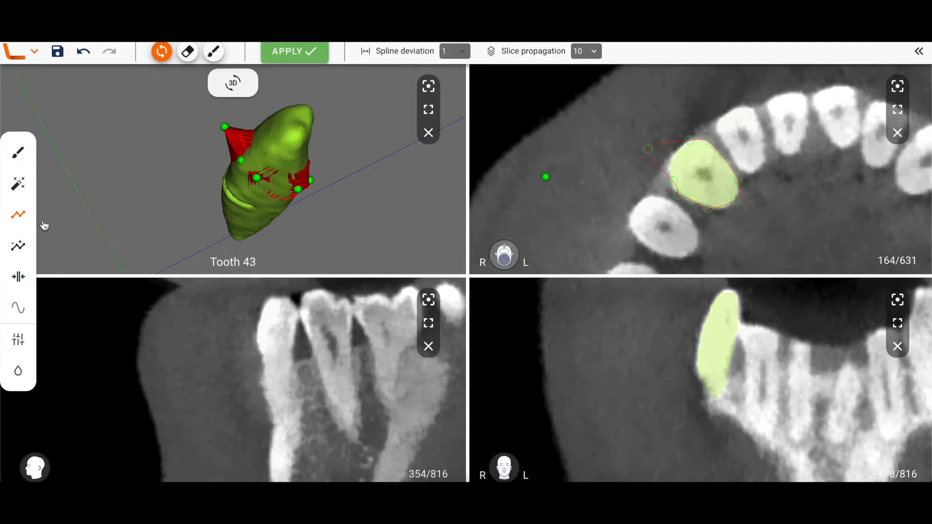
{"action": "left_click", "coordinate": [18, 214]}
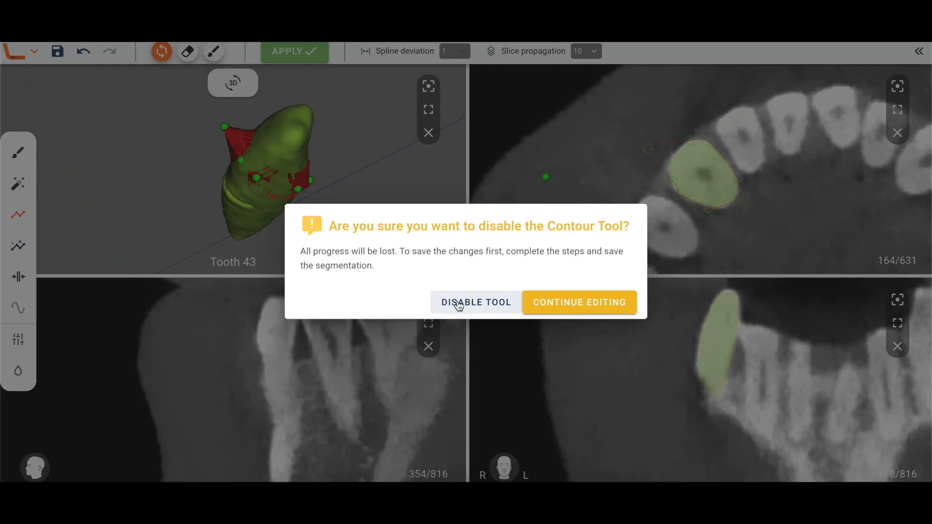
{"action": "left_click", "coordinate": [456, 302]}
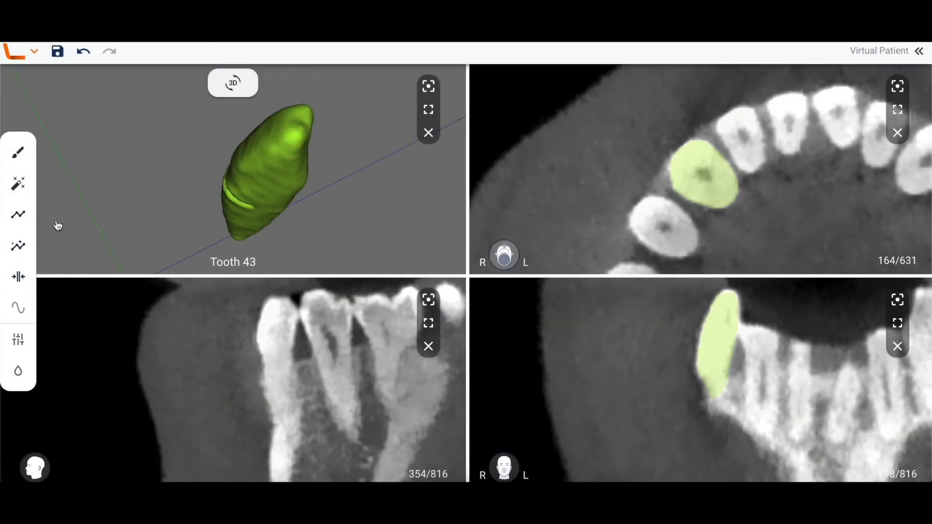
{"action": "left_click", "coordinate": [18, 214]}
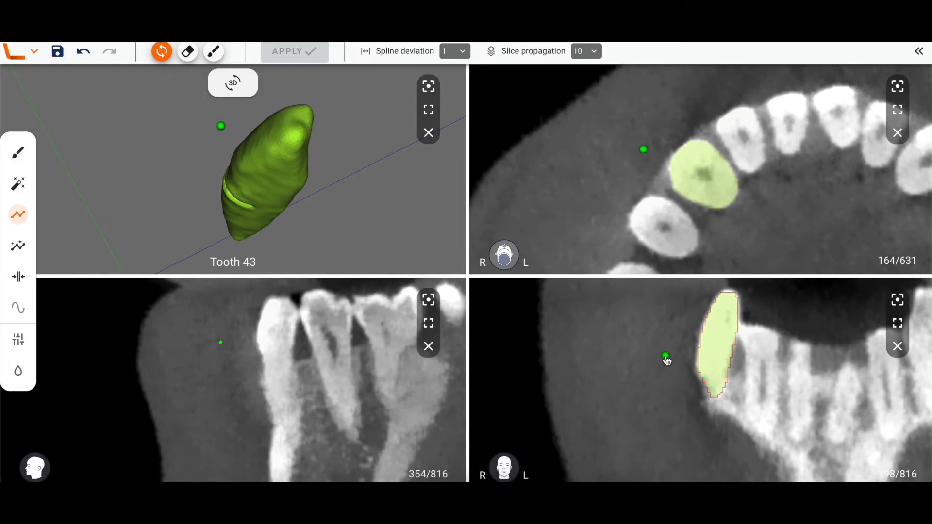
{"action": "scroll", "coordinate": [667, 359], "scroll_direction": "down", "scroll_amount": 4}
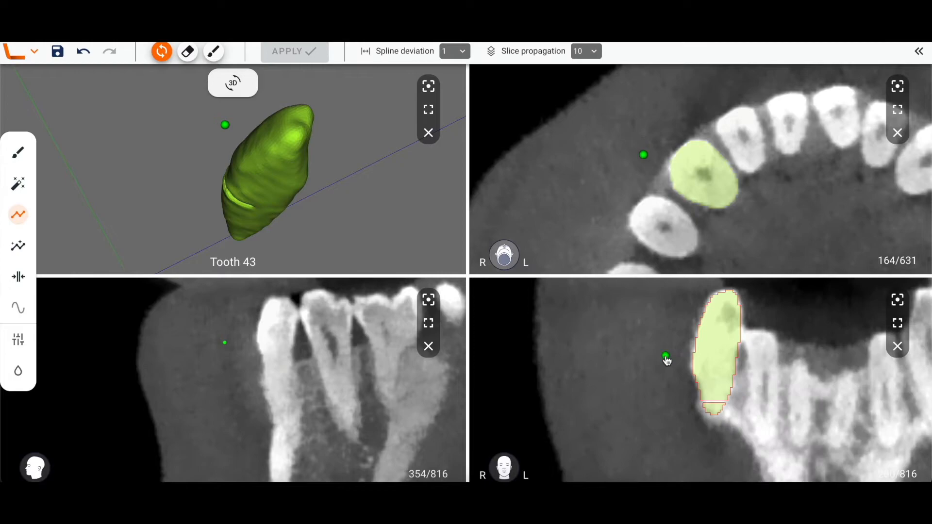
{"action": "scroll", "coordinate": [671, 405], "scroll_direction": "up", "scroll_amount": 5, "text": "ctrl"}
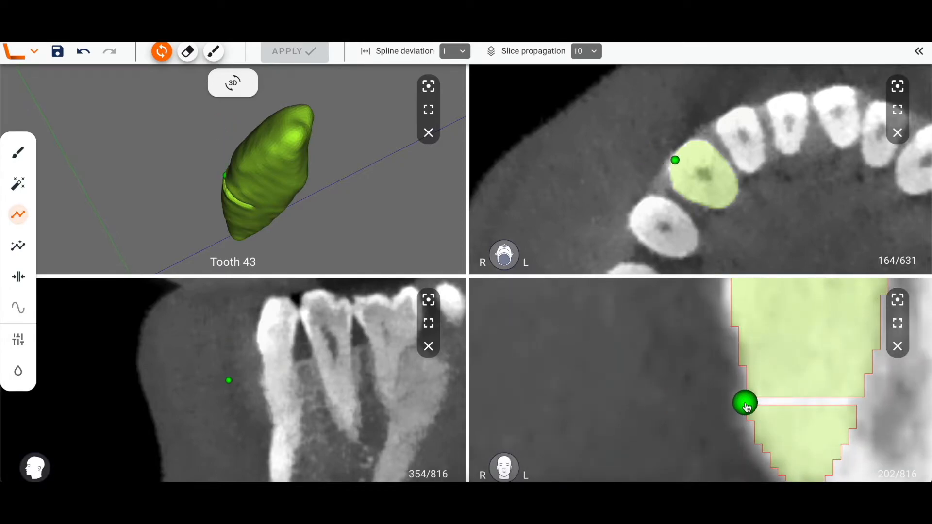
{"action": "key", "text": "Escape"}
Move the crosshair to a new axial level of the tooth, reactivate the contour tool and drag two contour points outward.
{"action": "left_click", "coordinate": [766, 407]}
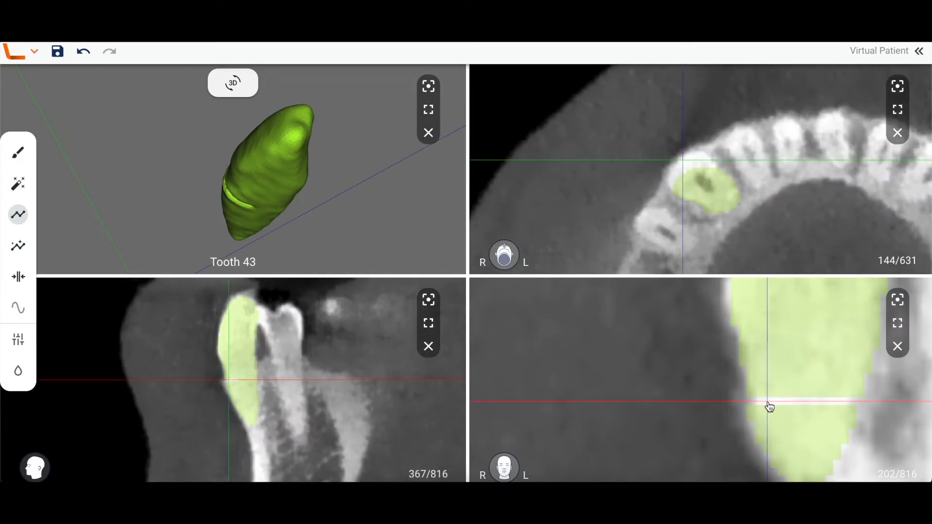
{"action": "left_click_drag", "start_coordinate": [771, 406], "coordinate": [781, 405]}
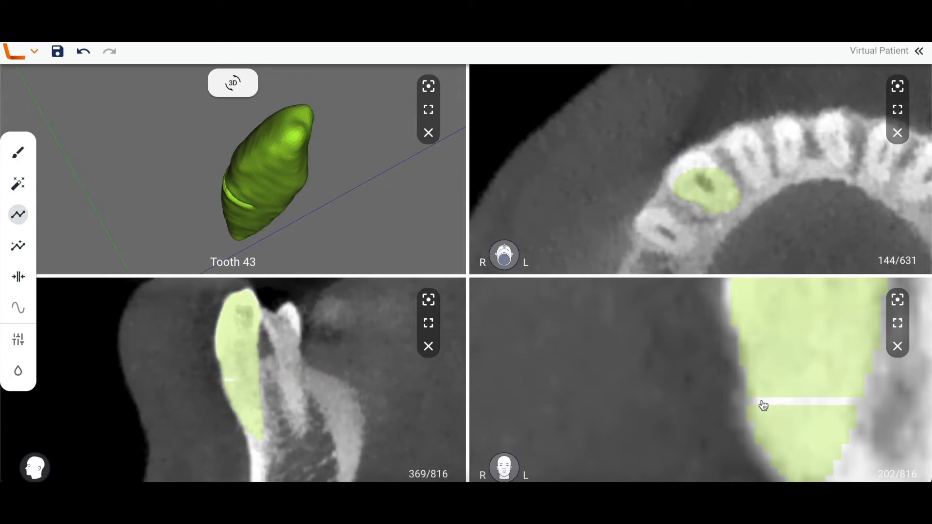
{"action": "key", "text": "space"}
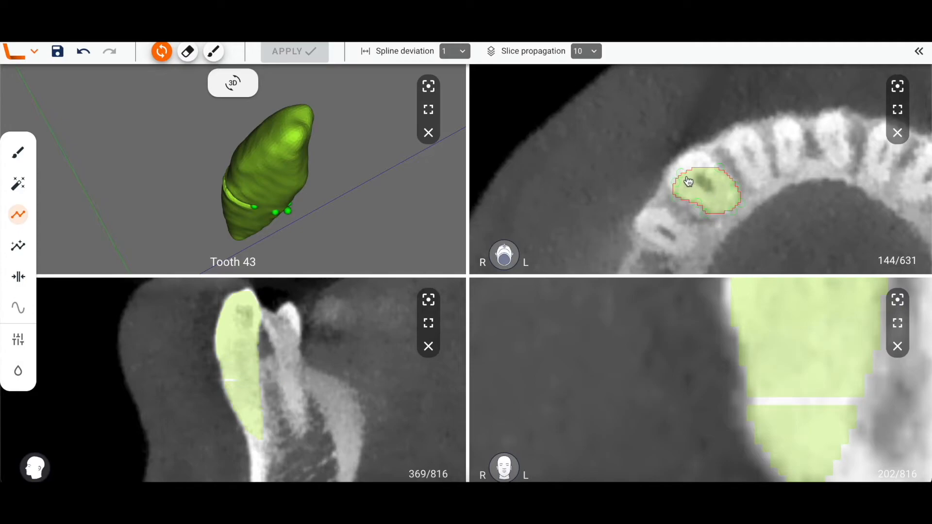
{"action": "scroll", "coordinate": [688, 181], "scroll_direction": "up", "scroll_amount": 5}
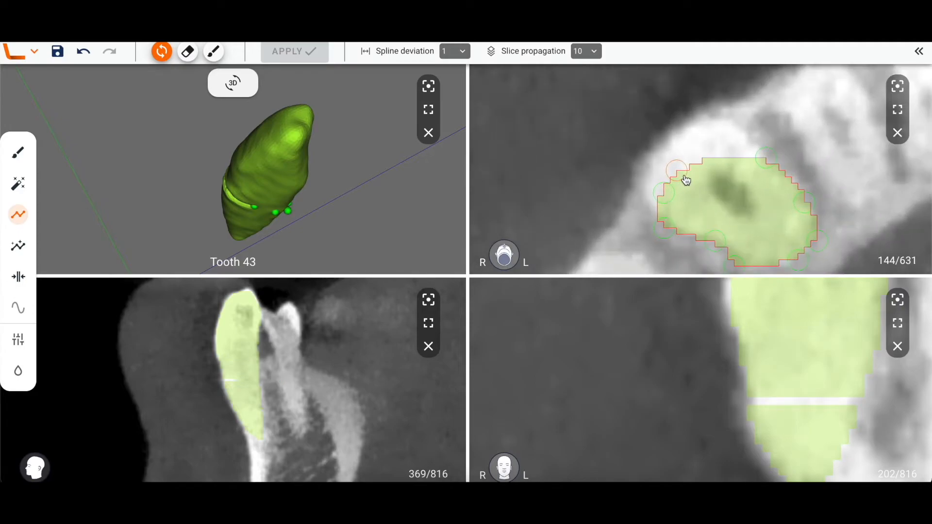
{"action": "left_click_drag", "start_coordinate": [679, 177], "coordinate": [668, 145]}
{"action": "left_click_drag", "start_coordinate": [665, 191], "coordinate": [646, 182]}
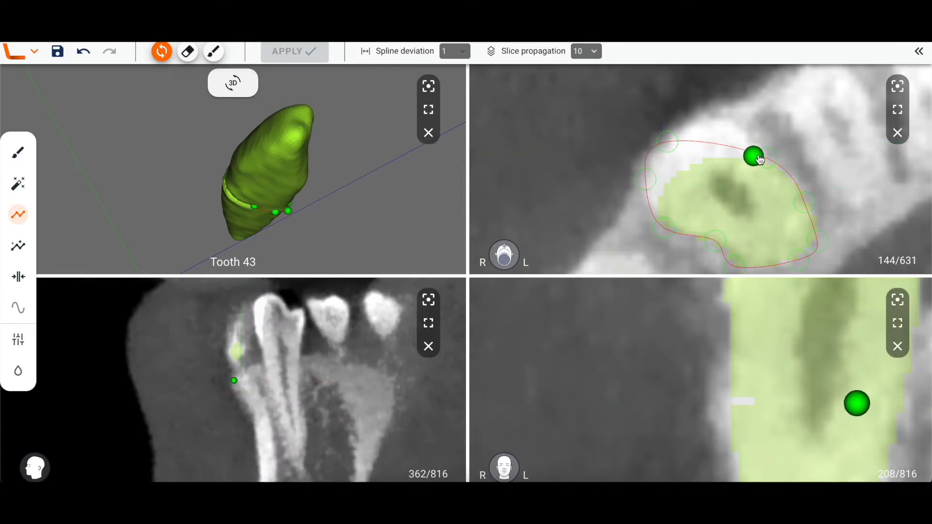
Drag the contour's top control point outward to enclose the remaining tooth edge.
{"action": "left_click_drag", "start_coordinate": [760, 159], "coordinate": [730, 130]}
{"action": "left_click_drag", "start_coordinate": [732, 132], "coordinate": [731, 128]}
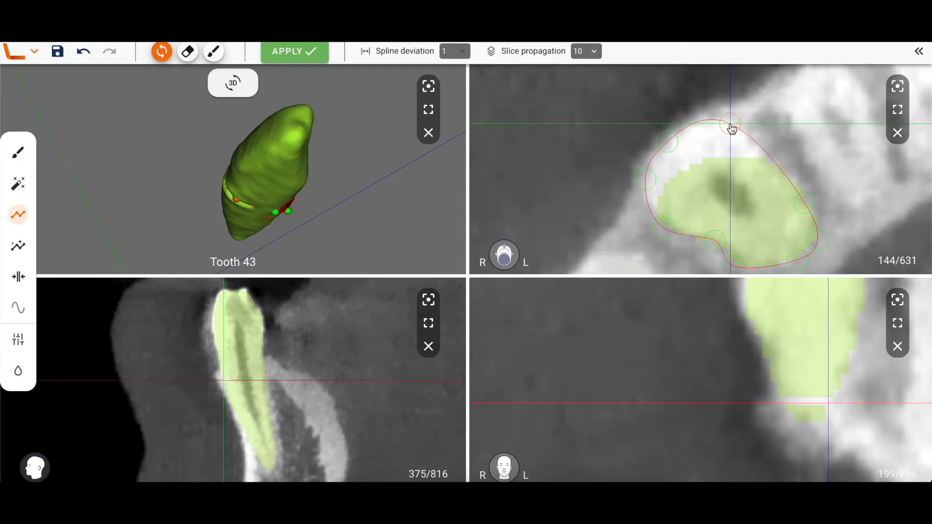
{"action": "left_click_drag", "start_coordinate": [731, 128], "coordinate": [731, 129]}
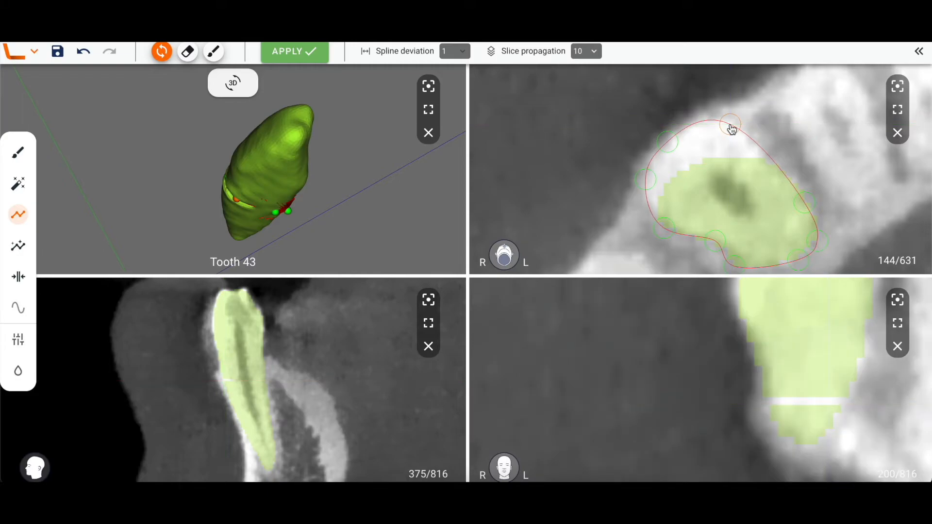
Toggle the 2D segmentation overlay off and on to compare the edited contour with the tooth outline.
{"action": "middle_click_drag", "start_coordinate": [731, 200], "coordinate": [719, 180]}
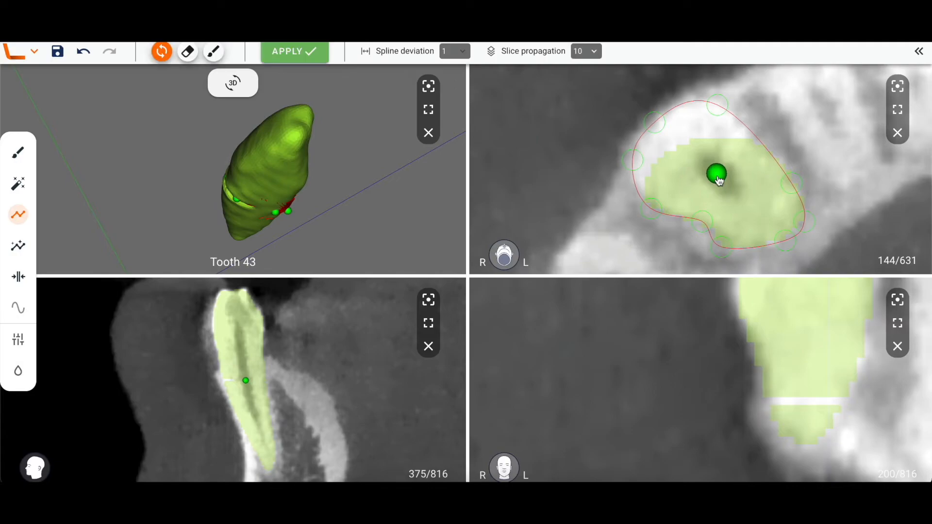
{"action": "key", "text": "space"}
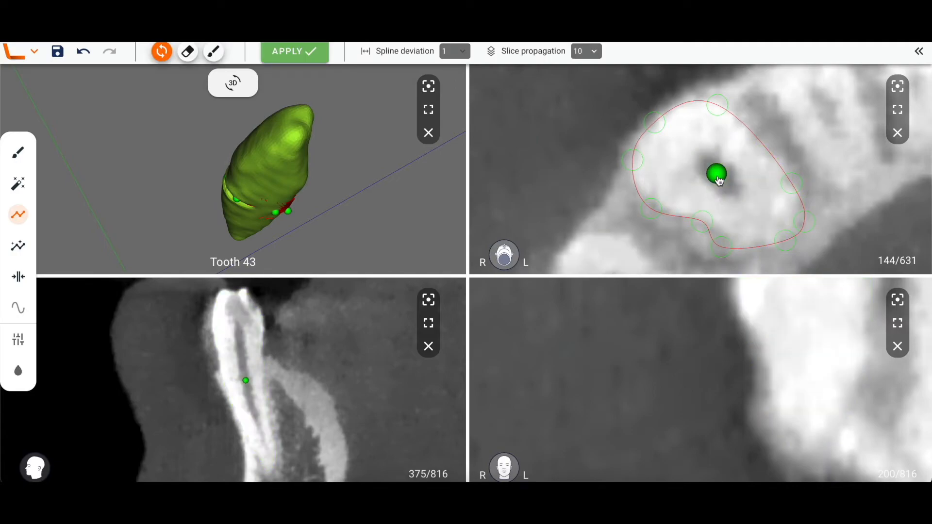
{"action": "key", "text": "v"}
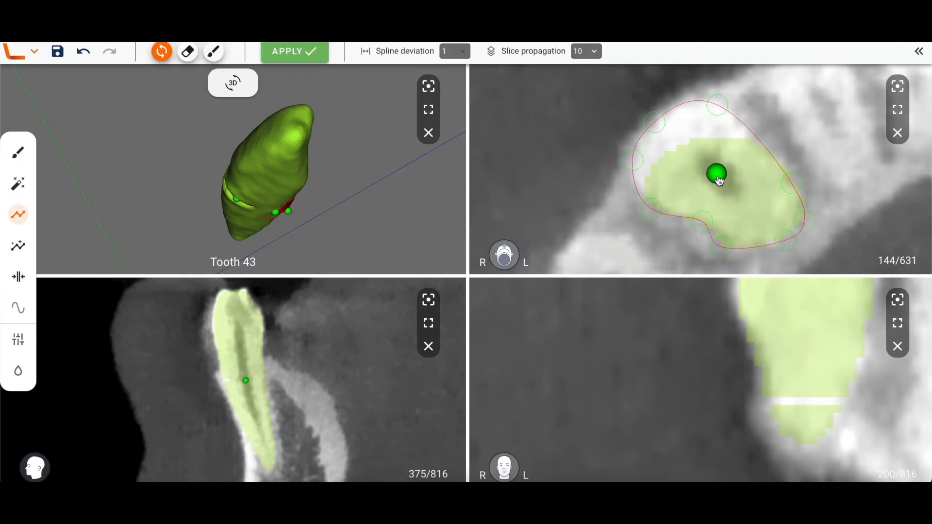
{"action": "left_click", "coordinate": [19, 373]}
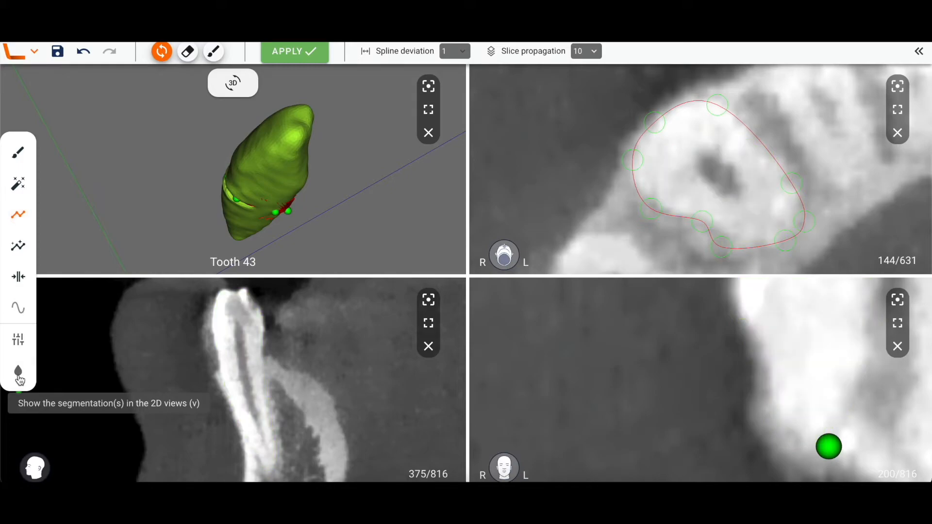
{"action": "left_click", "coordinate": [18, 373]}
{"action": "left_click", "coordinate": [18, 374]}
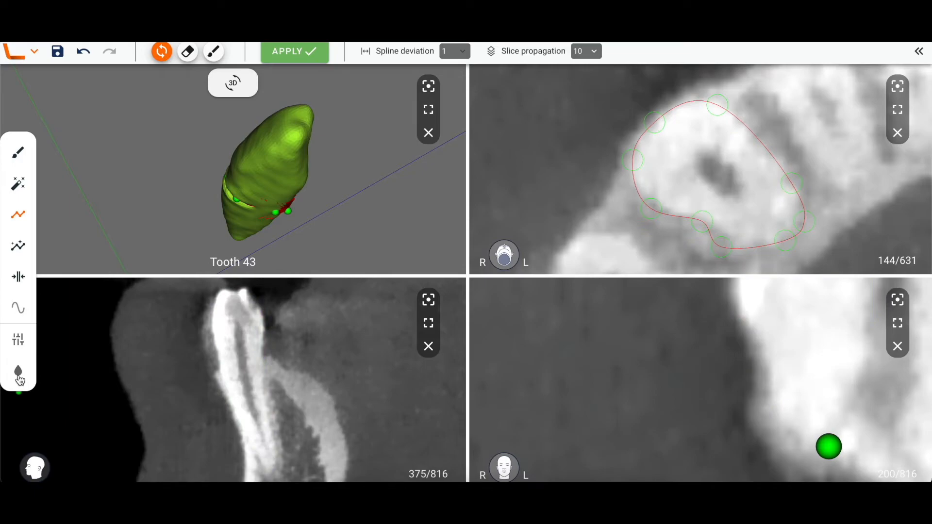
{"action": "left_click", "coordinate": [19, 374]}
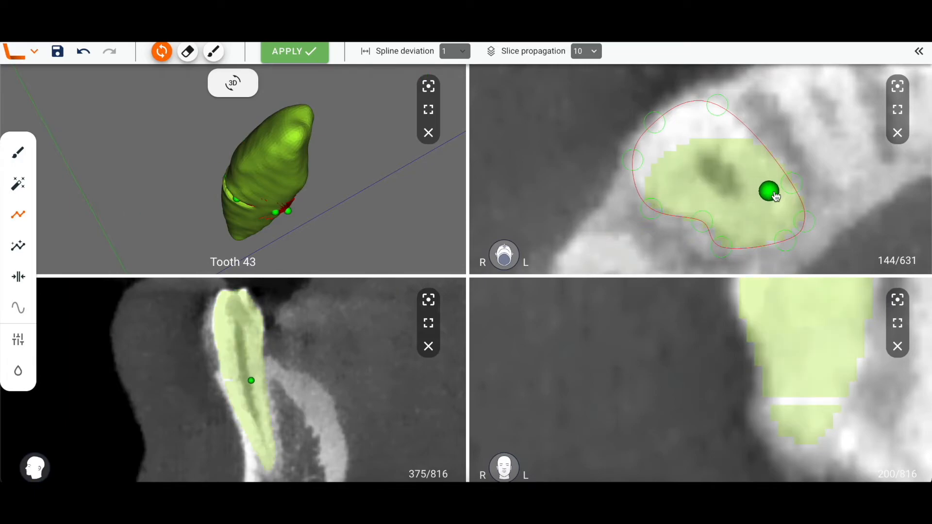
Reposition three contour points to follow the tooth outline on axial slice 144 and apply the edit to the segmentation.
{"action": "key", "text": "space"}
{"action": "left_click_drag", "start_coordinate": [719, 249], "coordinate": [711, 222]}
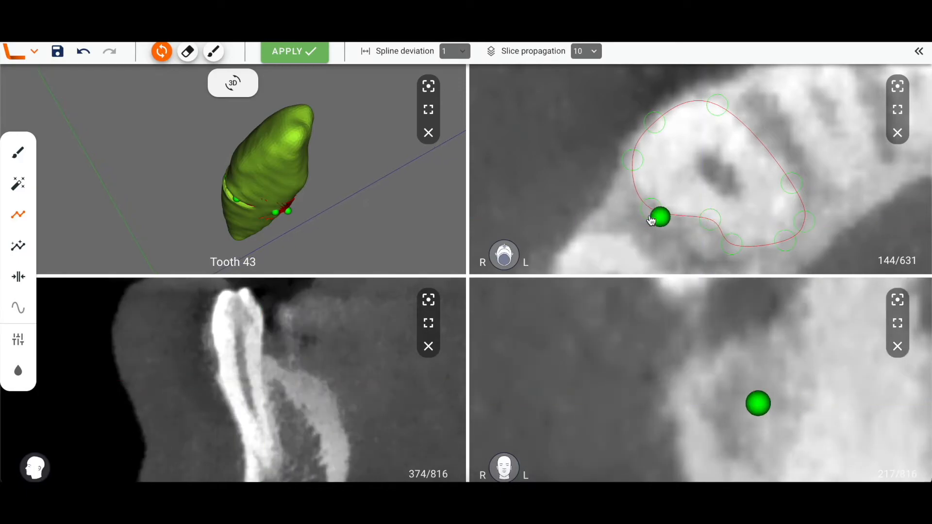
{"action": "left_click_drag", "start_coordinate": [650, 210], "coordinate": [658, 206]}
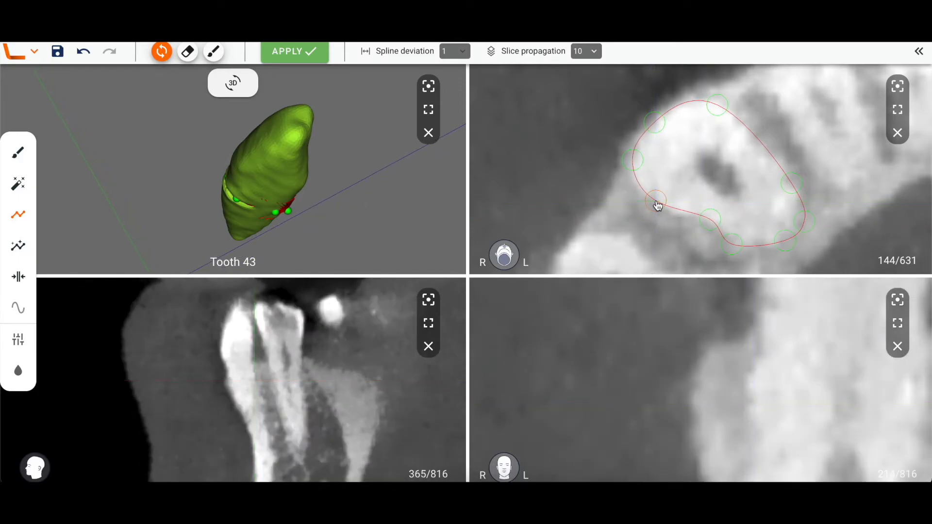
{"action": "left_click_drag", "start_coordinate": [799, 224], "coordinate": [779, 244]}
{"action": "left_click", "coordinate": [302, 53]}
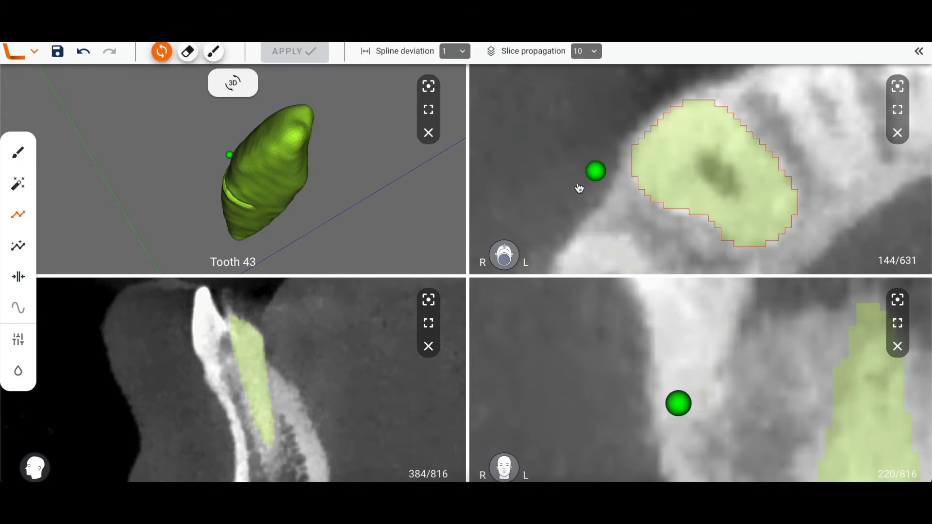
Switch the contour tool to eraser mode and place a three-point contour overlapping the tooth's inner side on axial slice 144.
{"action": "left_click_drag", "start_coordinate": [237, 205], "coordinate": [217, 185]}
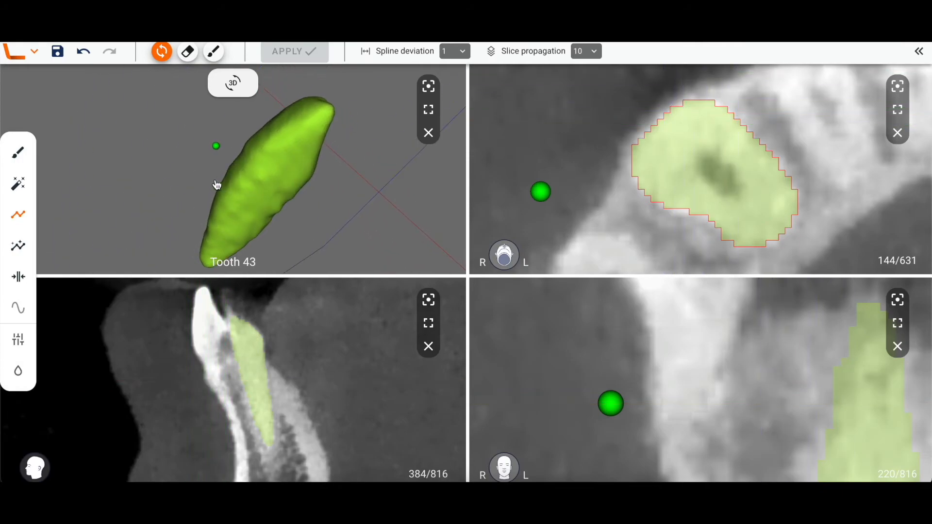
{"action": "left_click", "coordinate": [189, 56]}
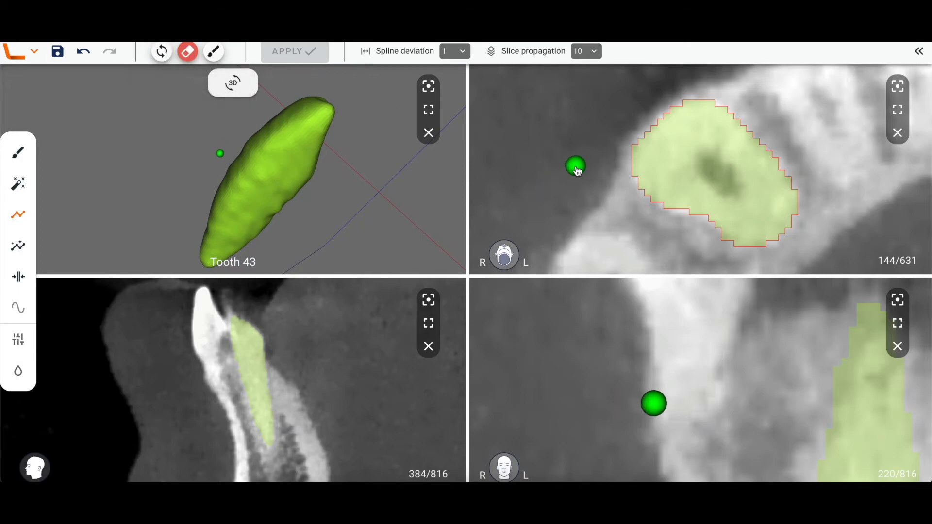
{"action": "scroll", "coordinate": [576, 170], "scroll_direction": "down", "scroll_amount": 5}
{"action": "scroll", "coordinate": [624, 194], "scroll_direction": "up", "scroll_amount": 4}
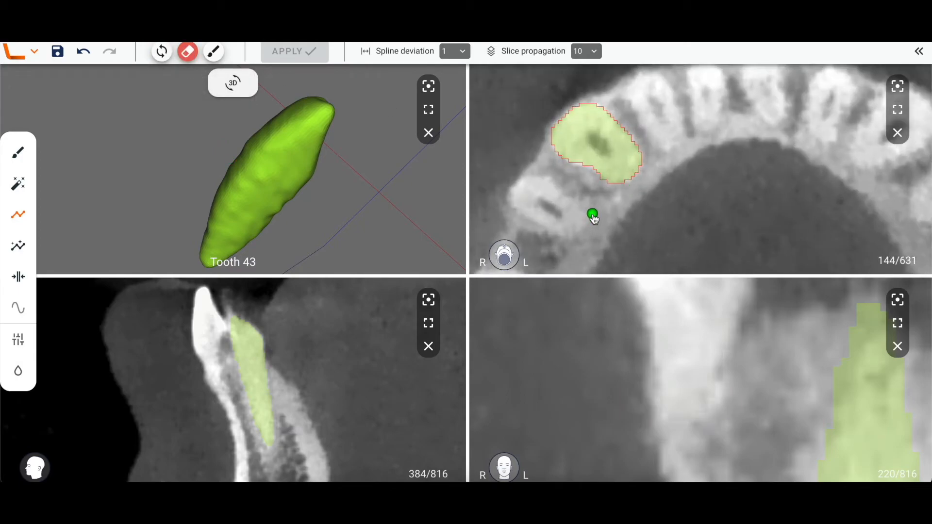
{"action": "left_click_drag", "start_coordinate": [591, 209], "coordinate": [661, 132]}
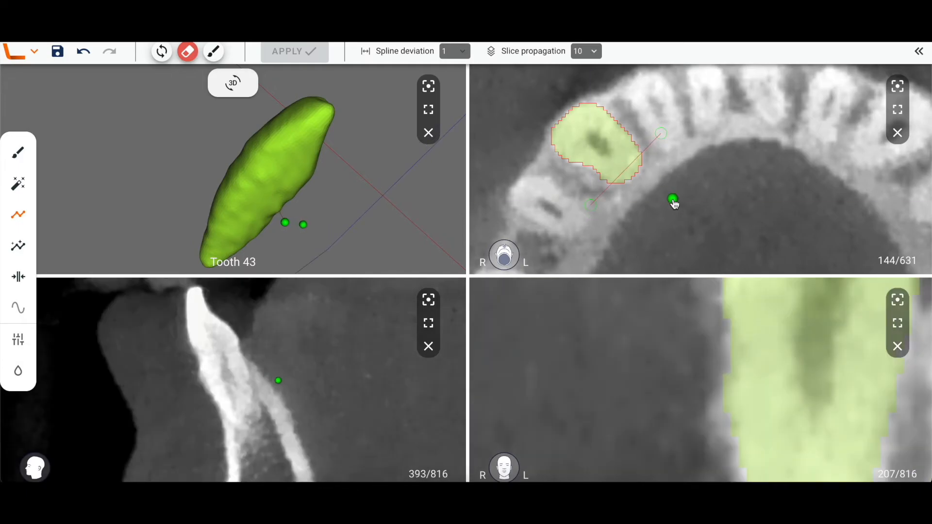
{"action": "left_click", "coordinate": [673, 200]}
Move to axial slice 154 and place a second three-point contour overlapping the tooth there.
{"action": "scroll", "coordinate": [674, 203], "scroll_direction": "down", "scroll_amount": 9}
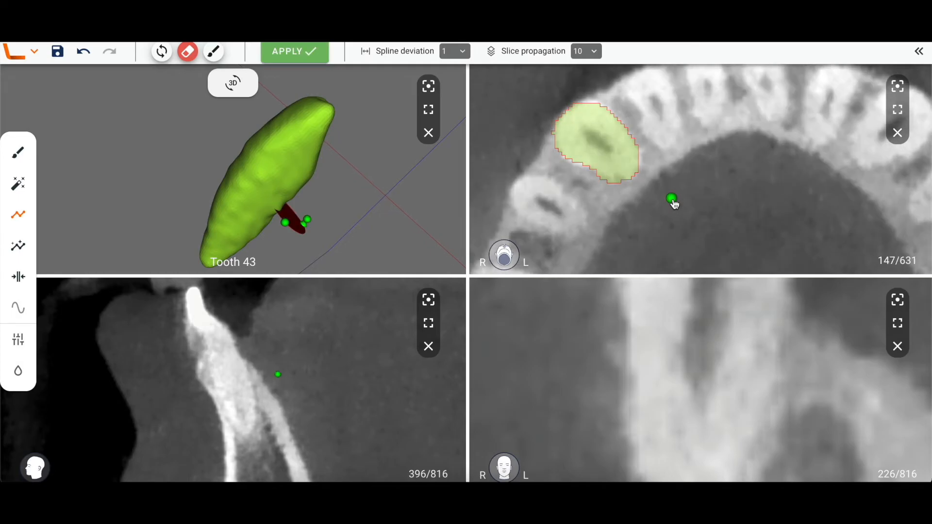
{"action": "scroll", "coordinate": [673, 202], "scroll_direction": "down", "scroll_amount": 1}
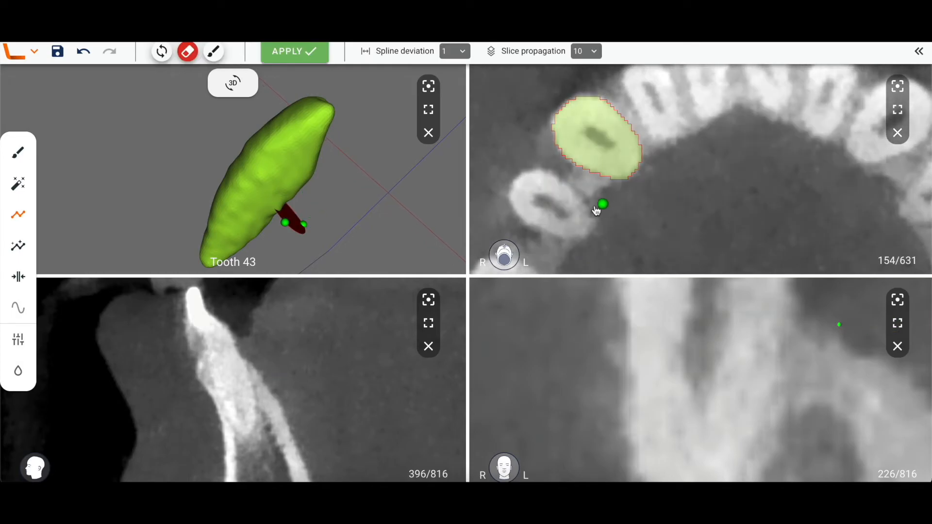
{"action": "left_click", "coordinate": [590, 205]}
{"action": "left_click", "coordinate": [633, 117]}
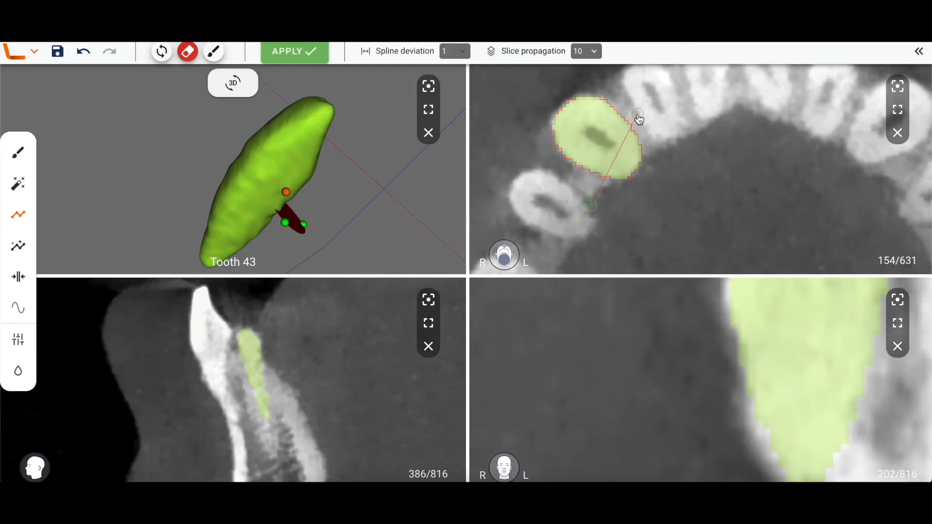
{"action": "left_click", "coordinate": [674, 198]}
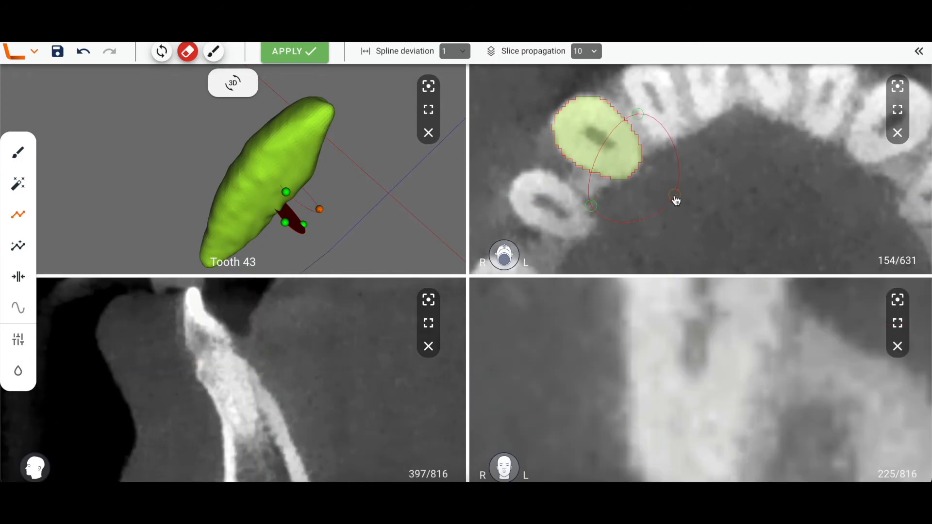
Inspect the interpolated erase region in 3D and across axial slices, and apply the erase to the segmentation.
{"action": "mouse_move", "coordinate": [343, 241]}
{"action": "left_mouse_down"}
{"action": "mouse_move", "coordinate": [316, 221]}
{"action": "mouse_move", "coordinate": [291, 217]}
{"action": "left_mouse_up"}
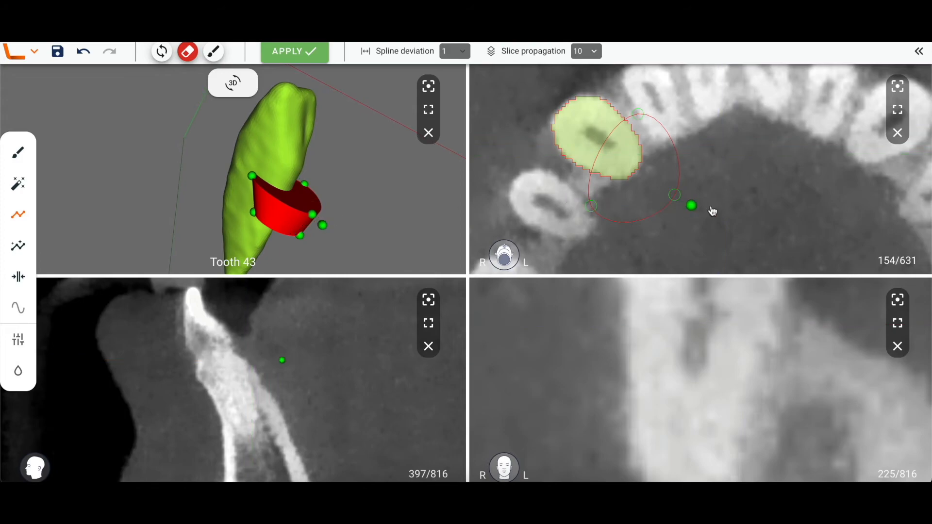
{"action": "scroll", "coordinate": [721, 210], "scroll_direction": "down", "scroll_amount": 11}
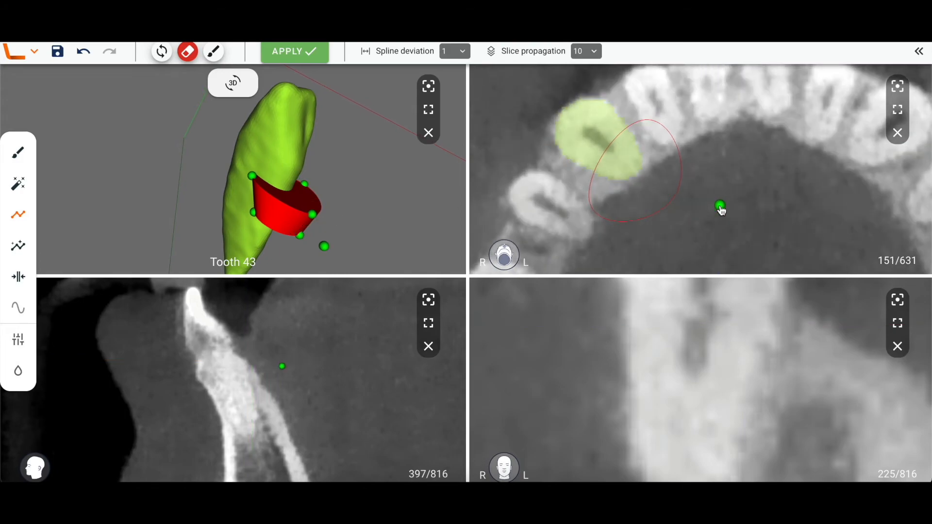
{"action": "scroll", "coordinate": [721, 209], "scroll_direction": "down", "scroll_amount": 1}
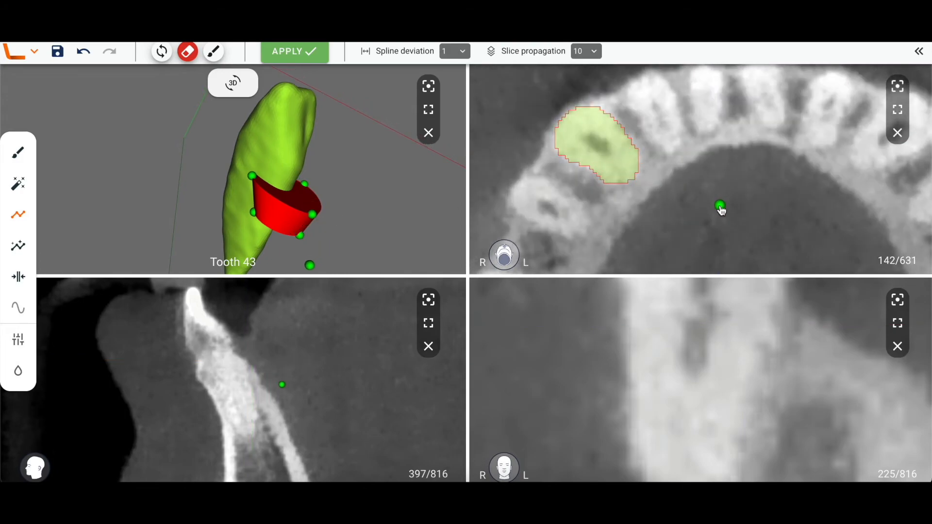
{"action": "scroll", "coordinate": [721, 209], "scroll_direction": "up", "scroll_amount": 8}
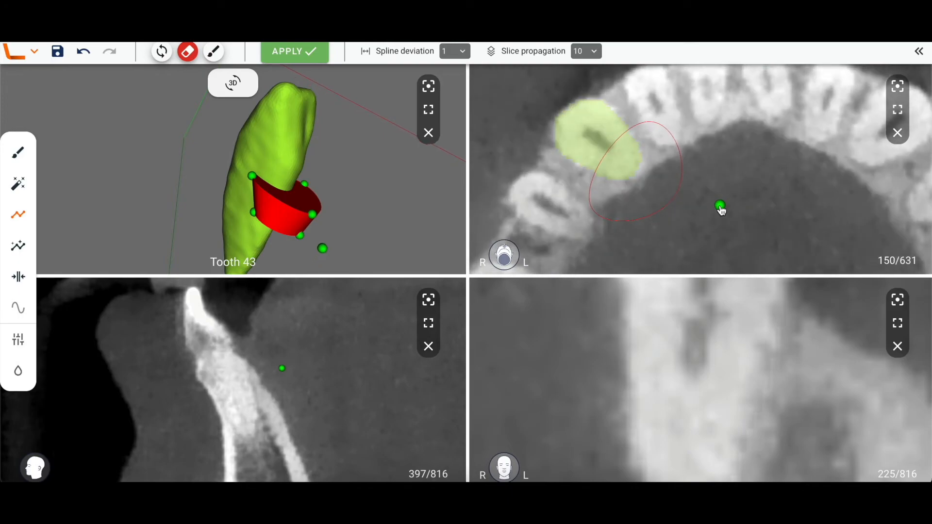
{"action": "left_click", "coordinate": [305, 57]}
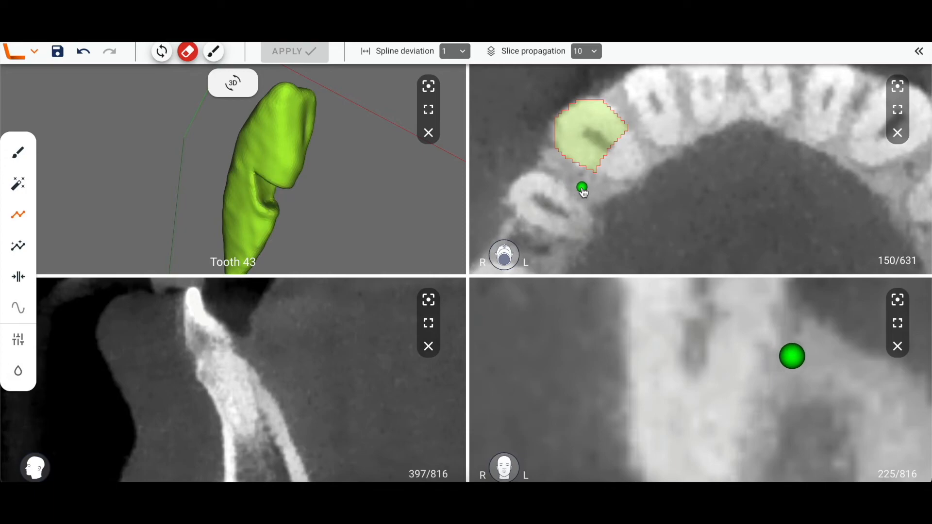
Switch to paint mode and draw a three-point contour partly overlapping the tooth on axial slice 157.
{"action": "mouse_move", "coordinate": [273, 194]}
{"action": "left_mouse_down"}
{"action": "mouse_move", "coordinate": [235, 193]}
{"action": "mouse_move", "coordinate": [231, 180]}
{"action": "mouse_move", "coordinate": [267, 179]}
{"action": "left_mouse_up"}
{"action": "scroll", "coordinate": [629, 179], "scroll_direction": "down", "scroll_amount": 5}
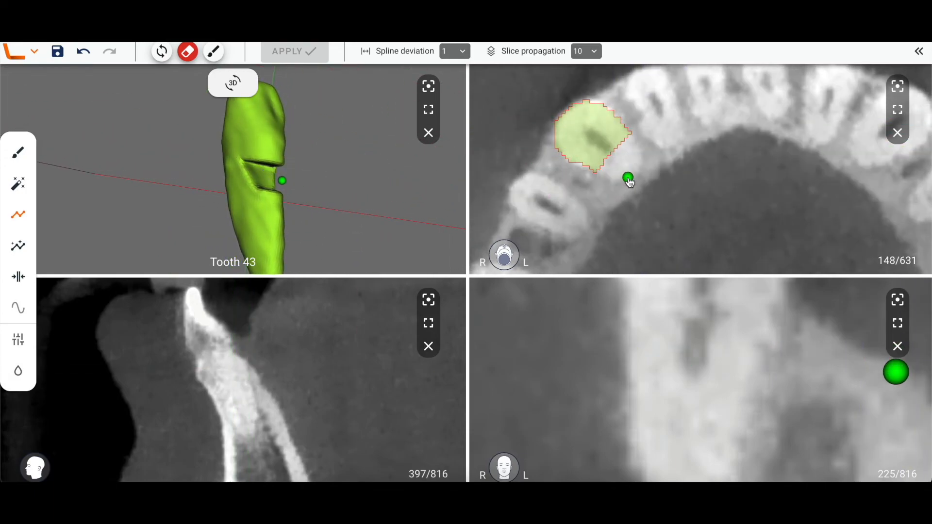
{"action": "scroll", "coordinate": [629, 179], "scroll_direction": "up", "scroll_amount": 5}
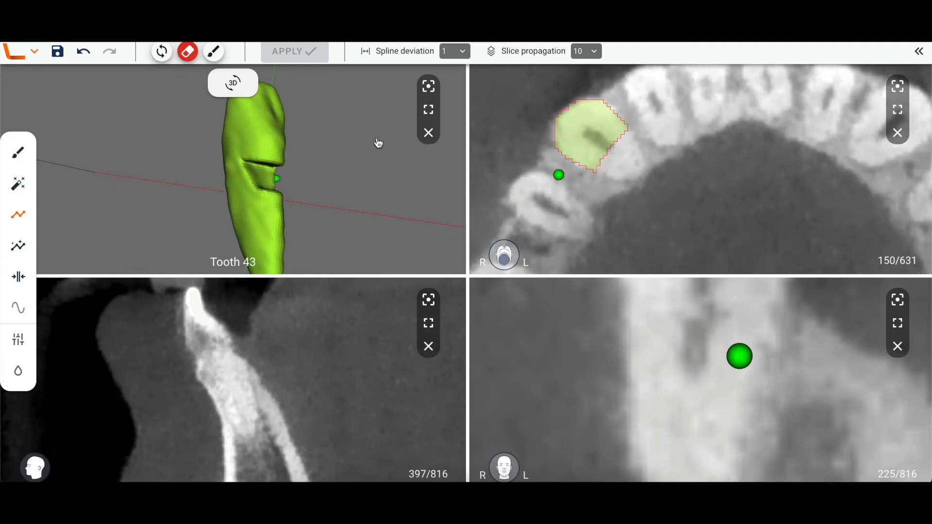
{"action": "left_click", "coordinate": [213, 52]}
{"action": "scroll", "coordinate": [562, 206], "scroll_direction": "up", "scroll_amount": 7}
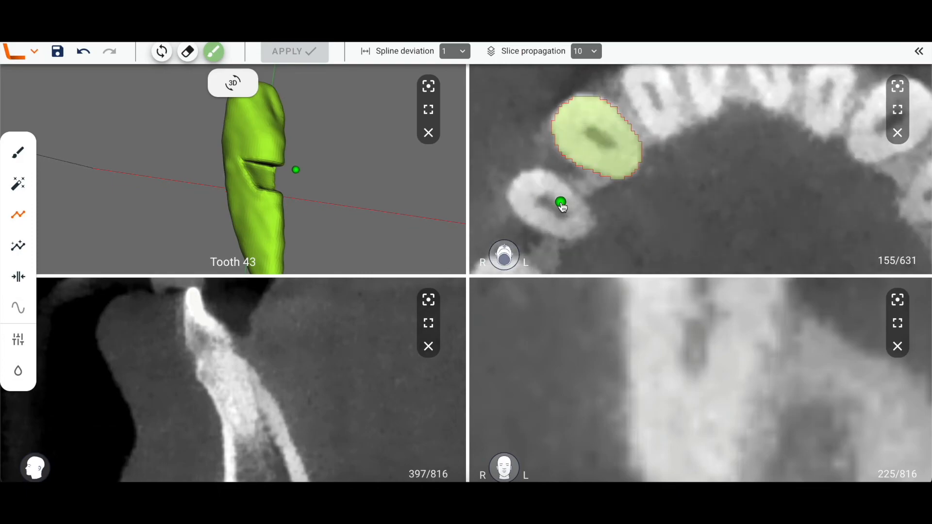
{"action": "left_click", "coordinate": [604, 205]}
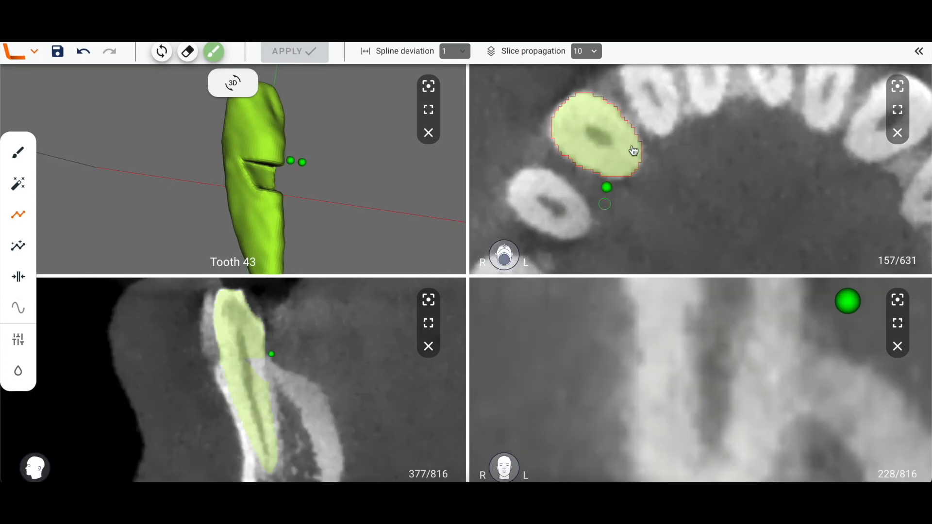
{"action": "left_click", "coordinate": [652, 128]}
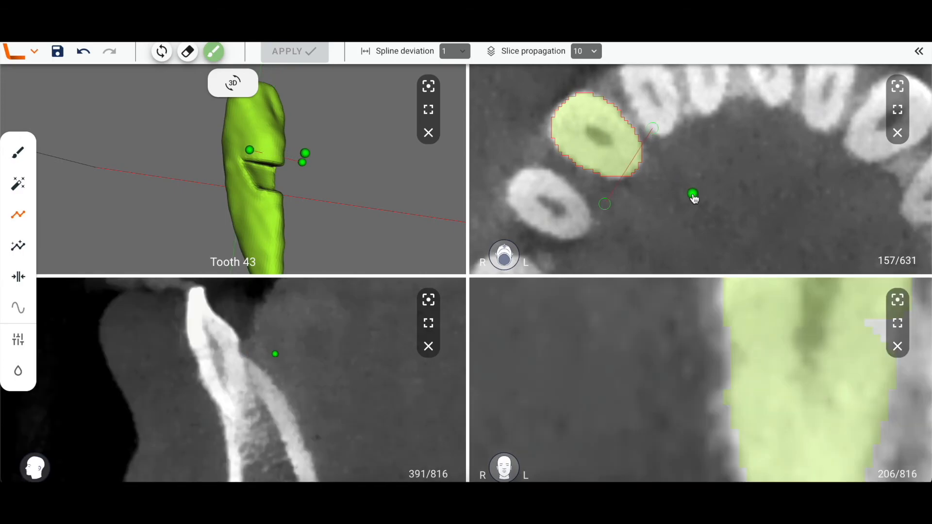
{"action": "left_click", "coordinate": [693, 195]}
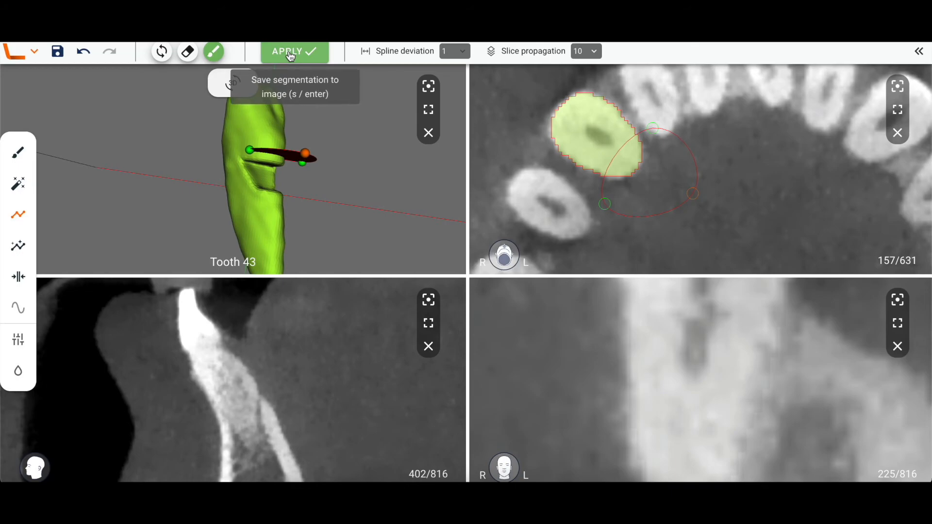
Apply the contour in paint mode, undo that application, and reapply the contour in adapt mode.
{"action": "left_click", "coordinate": [291, 54]}
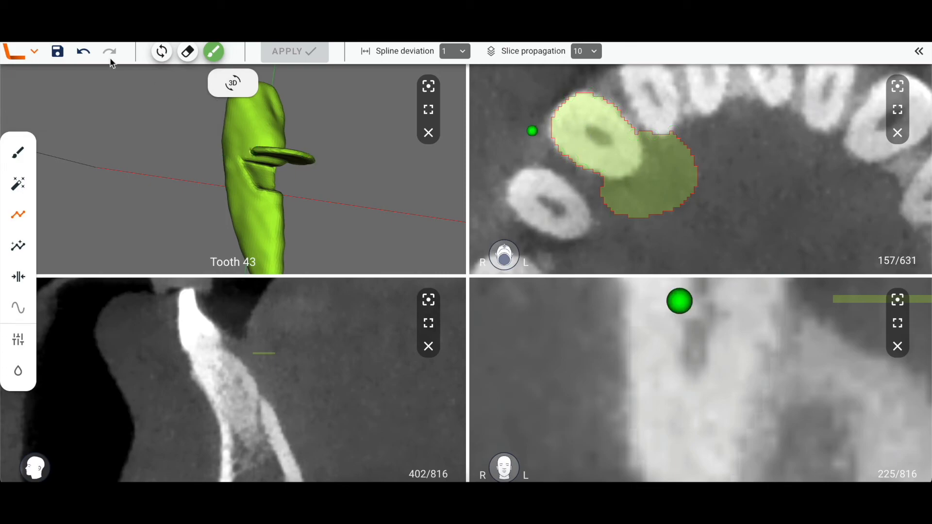
{"action": "left_click", "coordinate": [83, 53]}
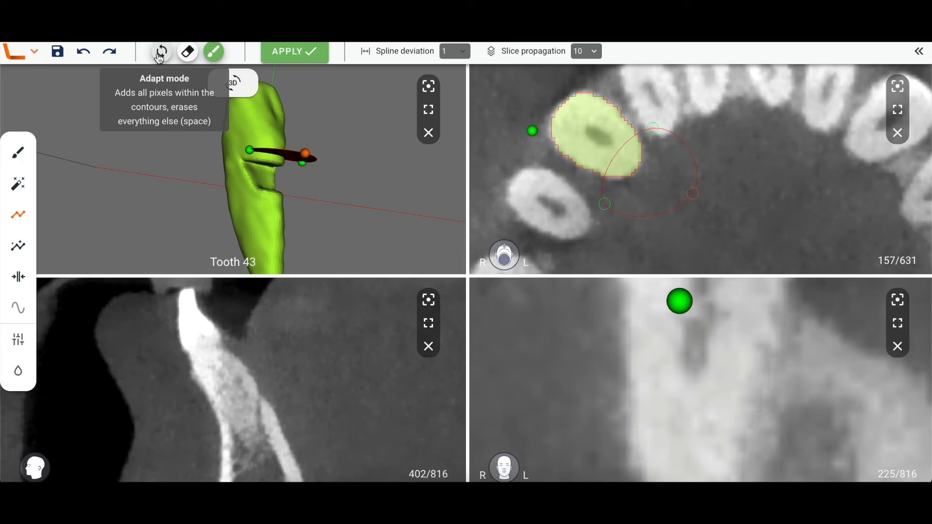
{"action": "left_click", "coordinate": [159, 55]}
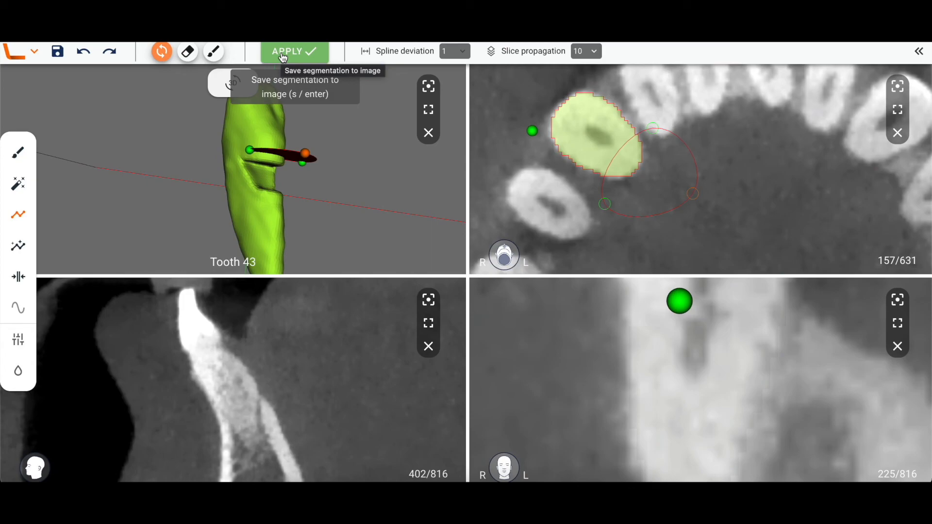
{"action": "left_click", "coordinate": [283, 54]}
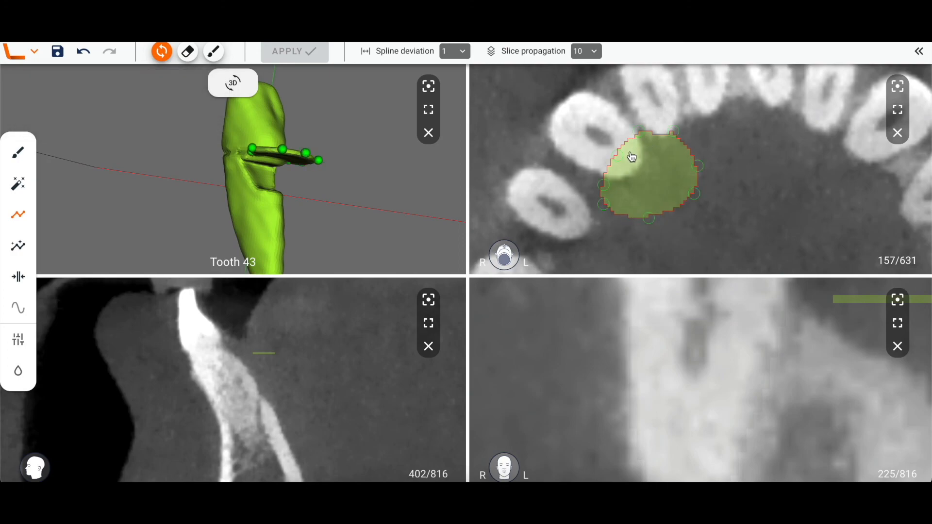
{"action": "left_click", "coordinate": [713, 193]}
{"action": "scroll", "coordinate": [684, 214], "scroll_direction": "down", "scroll_amount": 3}
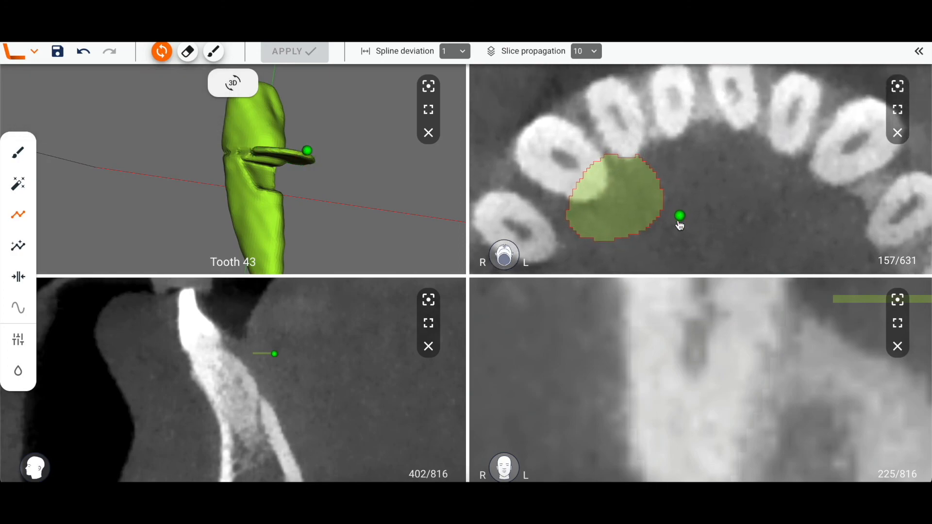